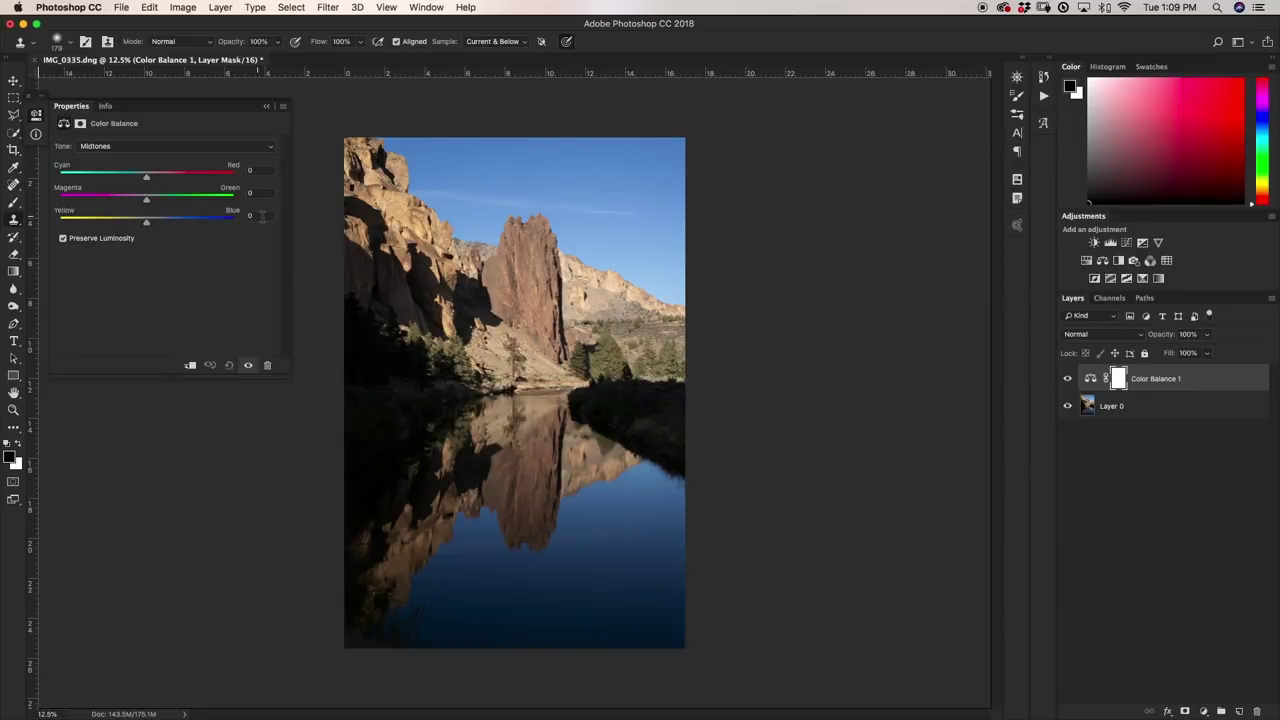
Step: Set the Color Balance 1 midtones to Yellow–Blue 20, Cyan–Red 10 and Magenta–Green 5
left_click(272, 219)
type("20")
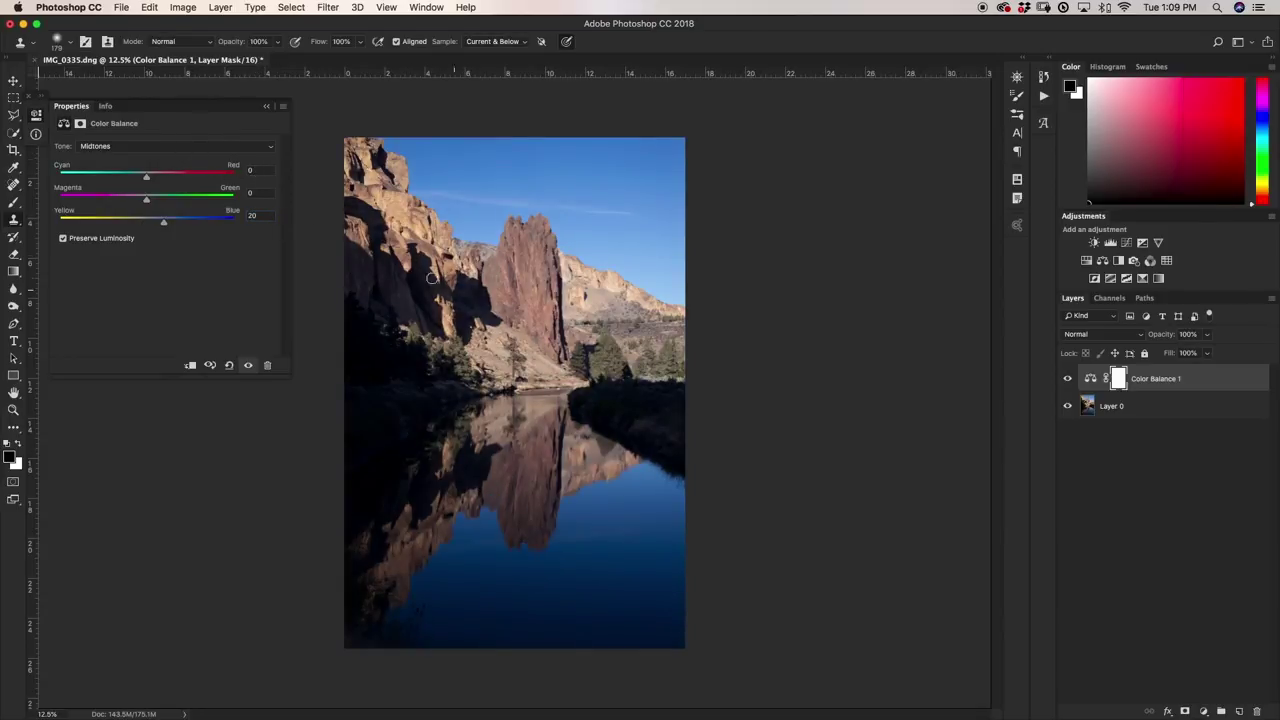
left_click(265, 172)
key("BackSpace")
type("19")
key("BackSpace")
type("0")
left_click(252, 193)
key("BackSpace")
Step: Add a second Color Balance layer, hide Color Balance 1 and rename it NO APPLY IMAGE
left_click(1103, 262)
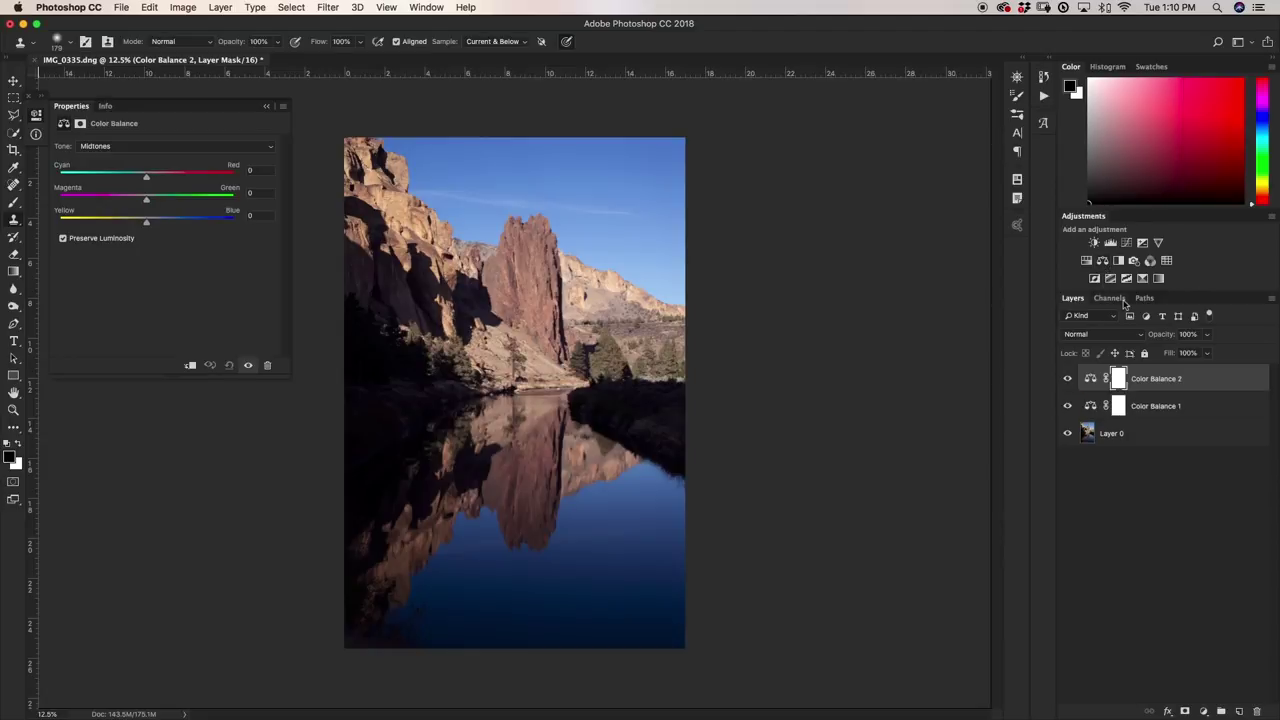
left_click(1067, 406)
double_click(1157, 406)
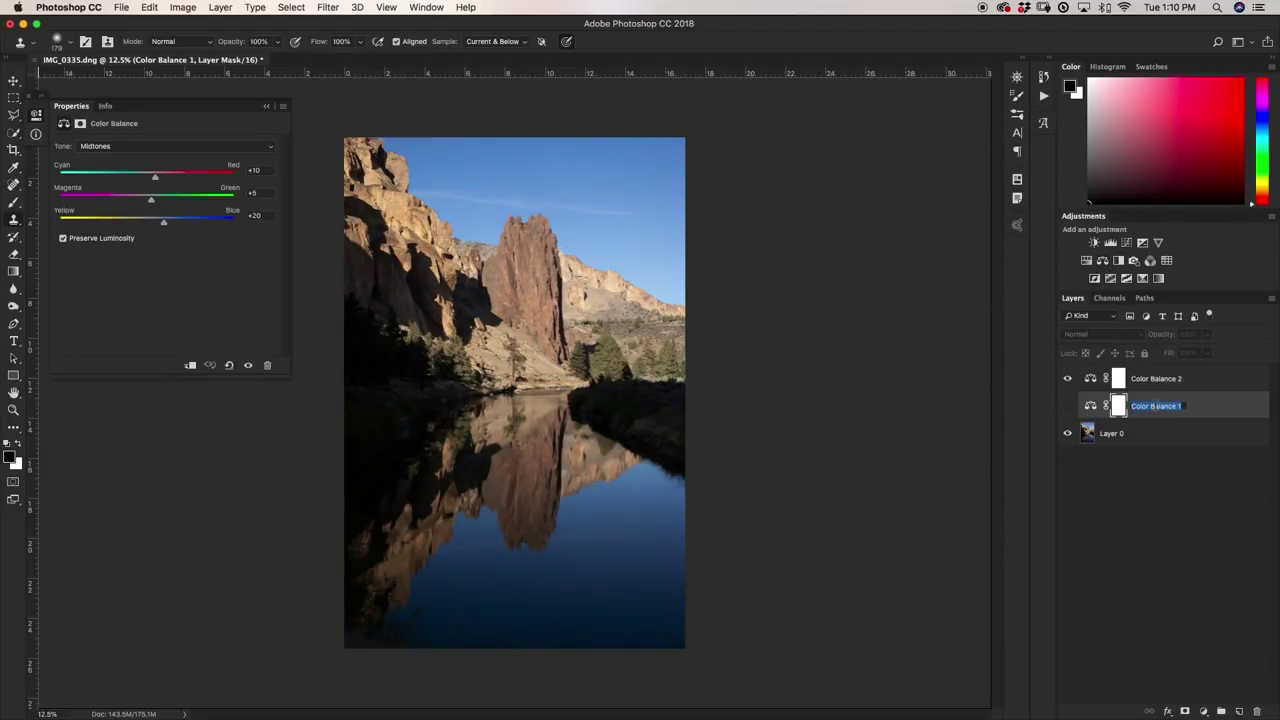
key("BackSpace")
type("NO APPLY IMAGE")
key("Return")
Step: Rename Color Balance 2 to APPLY IMAGE
double_click(1157, 380)
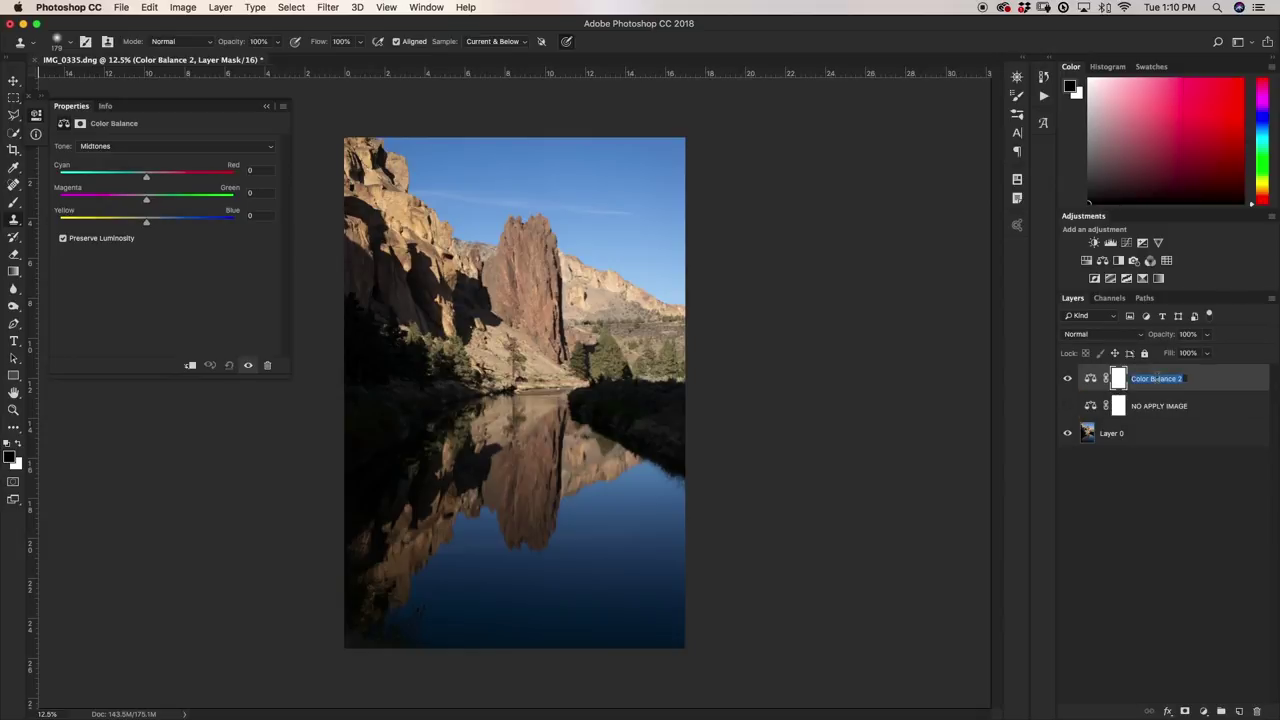
type("appl")
key("BackSpace")
key("BackSpace")
key("BackSpace")
type("PPLY IMAGE")
key("Return")
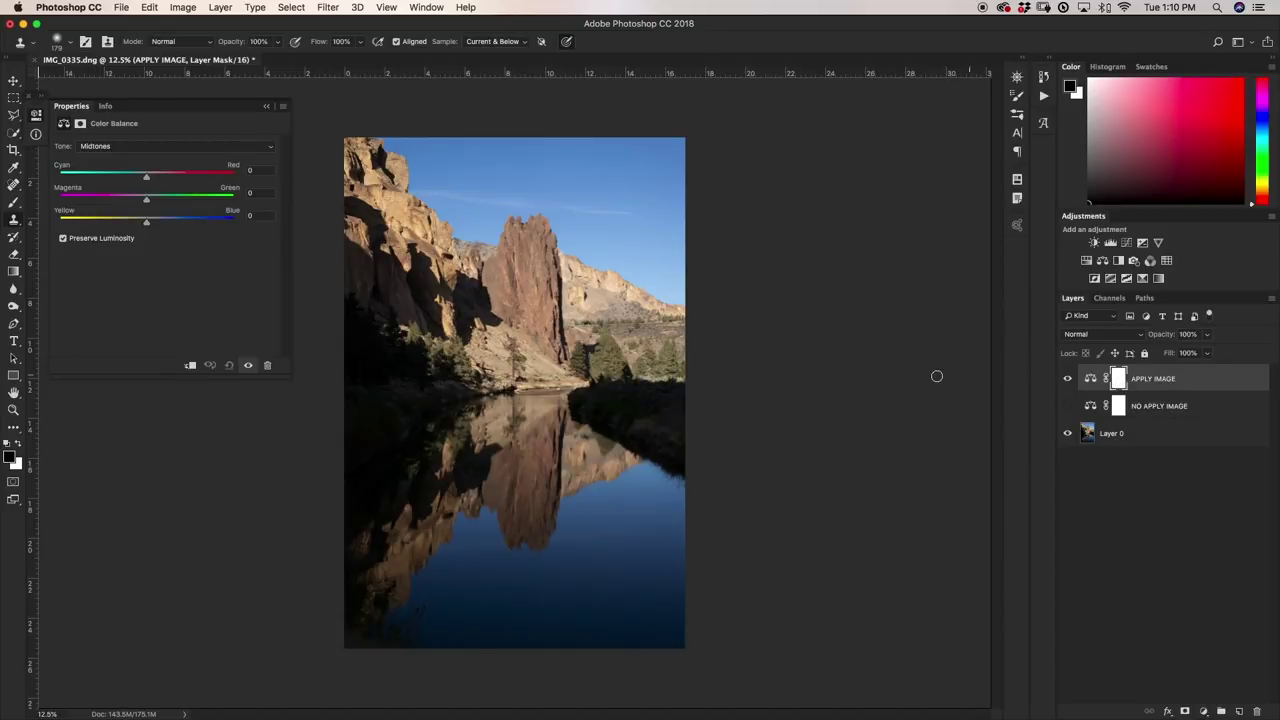
Step: Apply Image the photo into the APPLY IMAGE mask, trying Multiply then using Normal blending
left_click(184, 8)
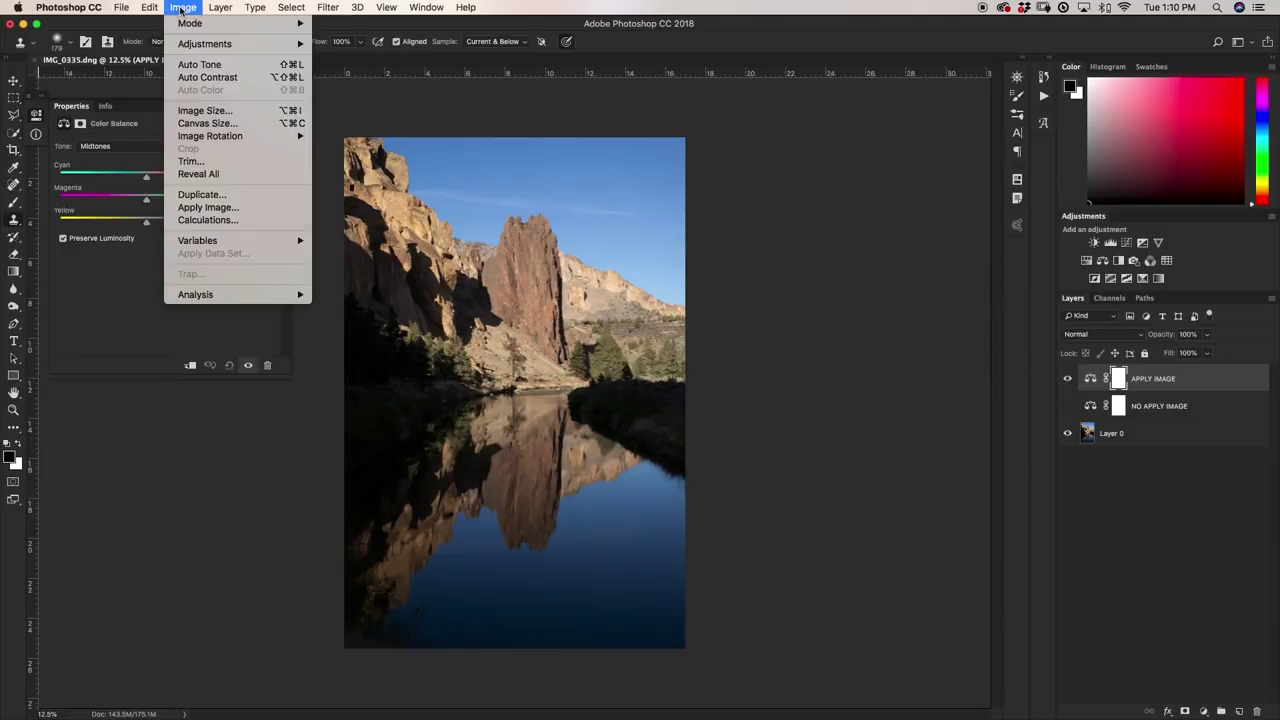
left_click(249, 207)
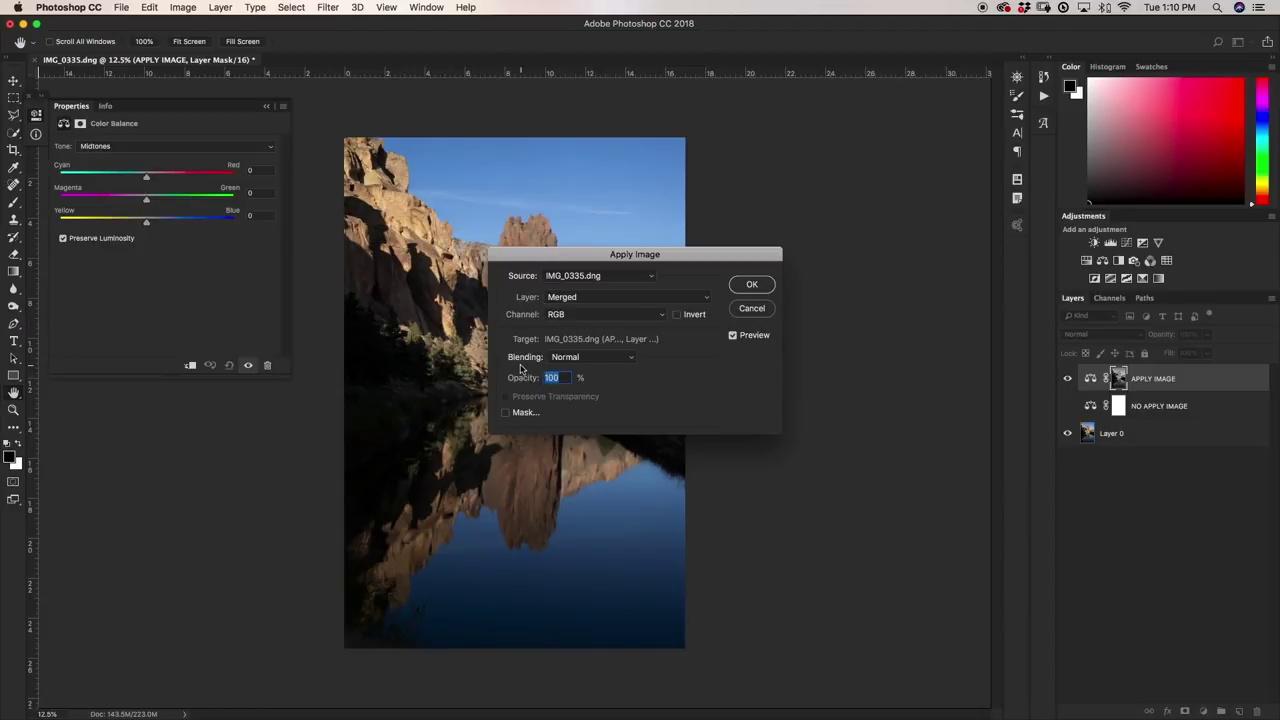
left_click(595, 358)
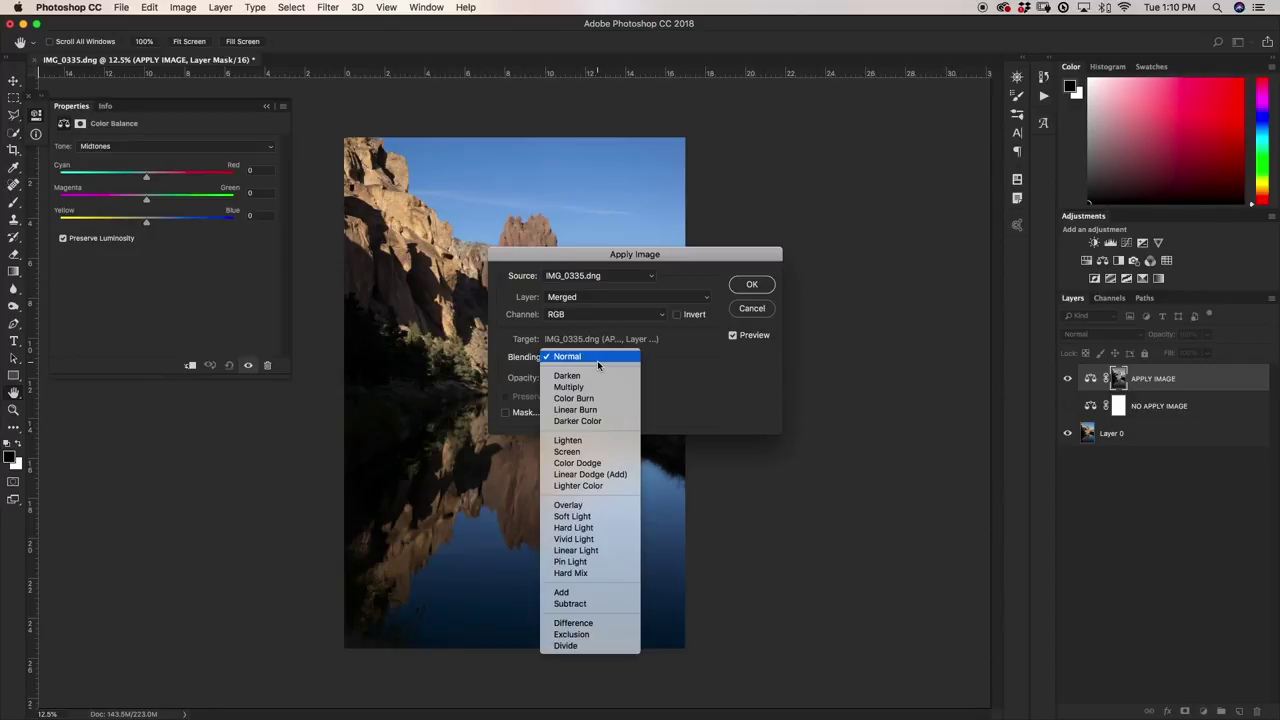
left_click(592, 382)
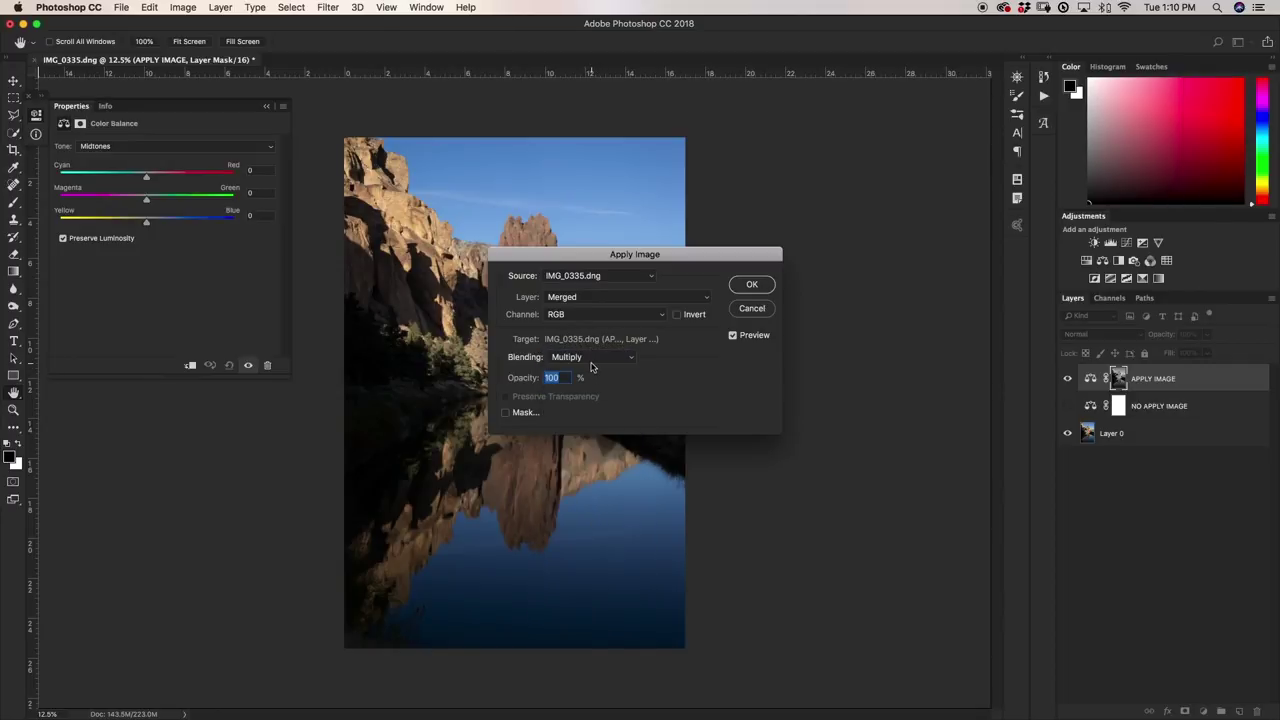
left_click(594, 360)
left_click(586, 330)
left_click(752, 287)
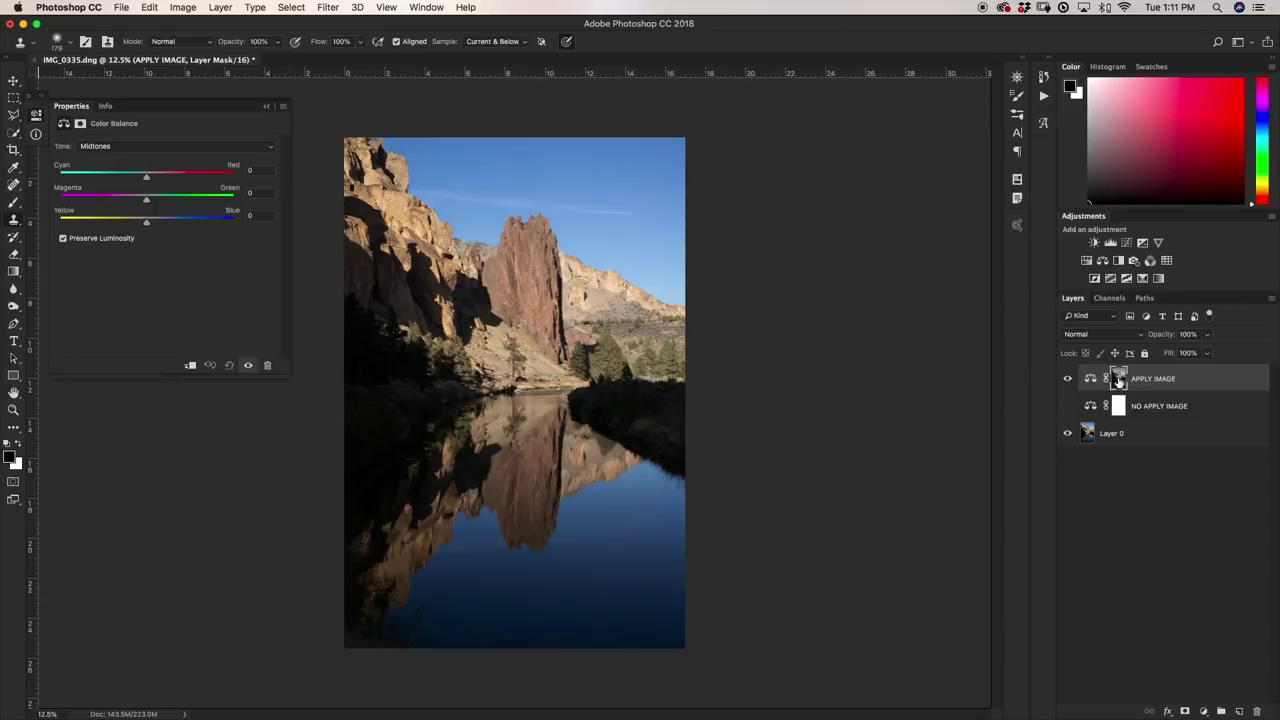
left_click(1118, 380, "alt")
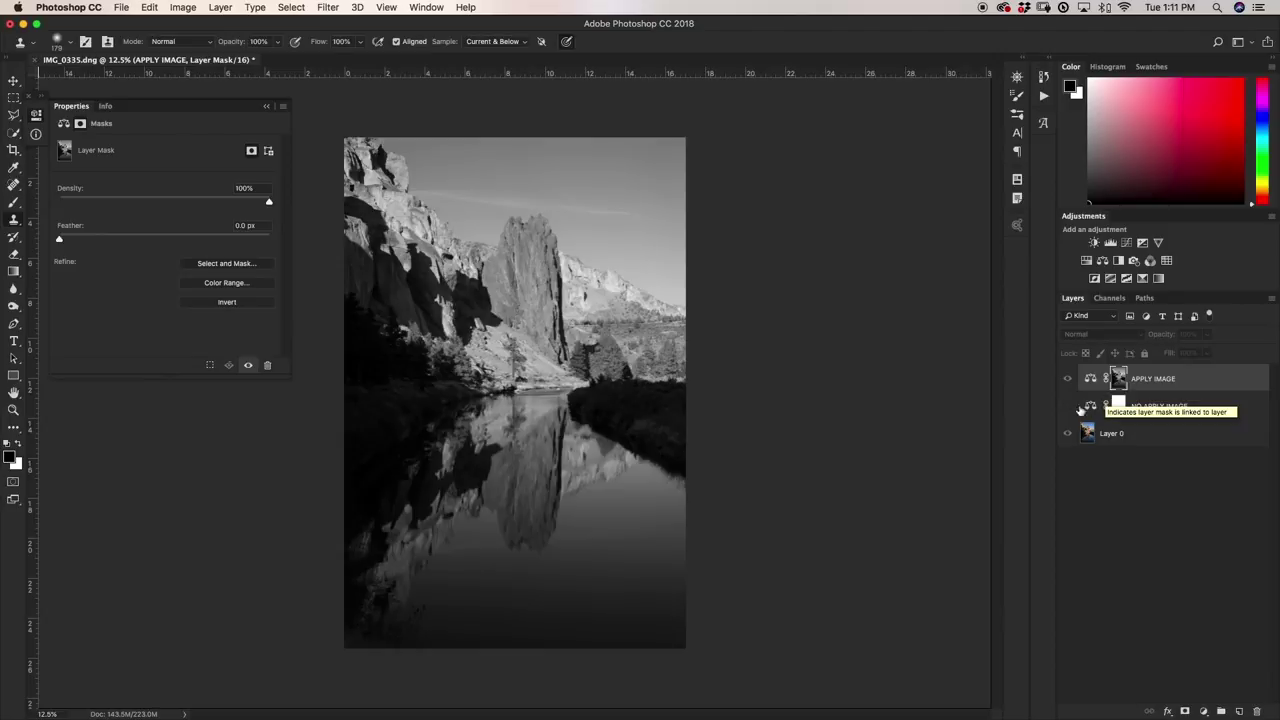
left_click(1117, 383, "alt")
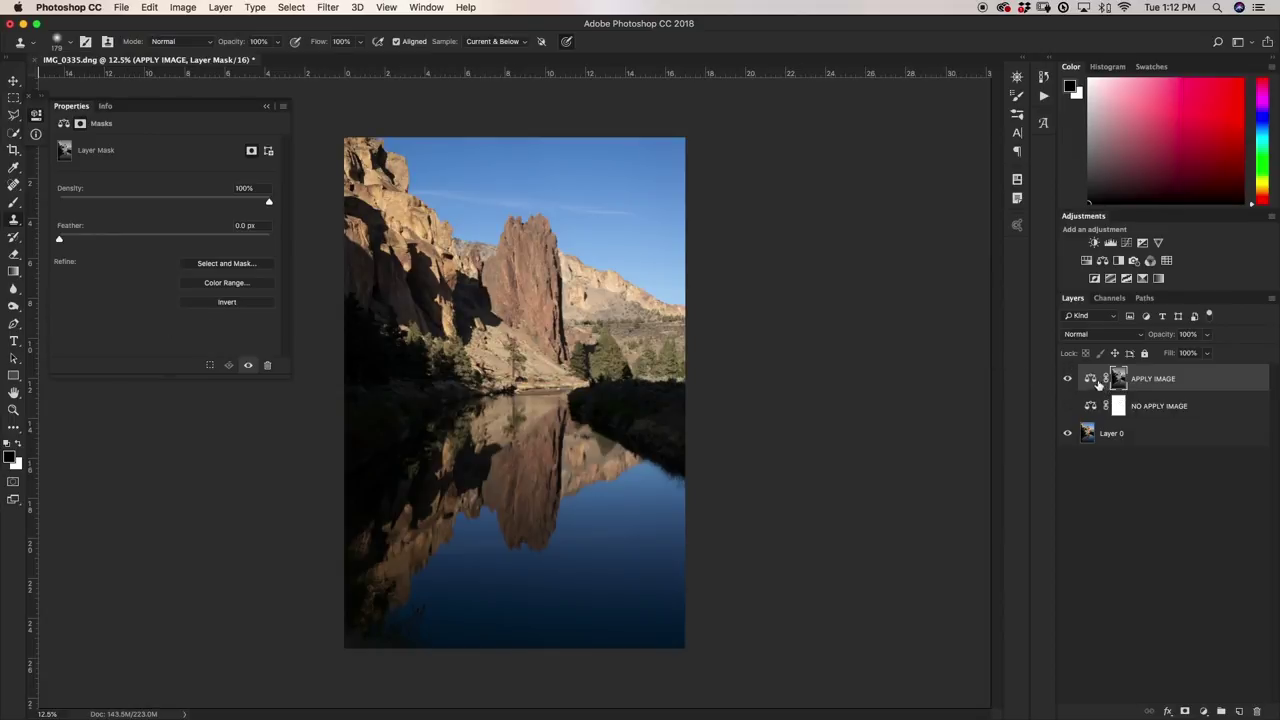
left_click(1092, 380)
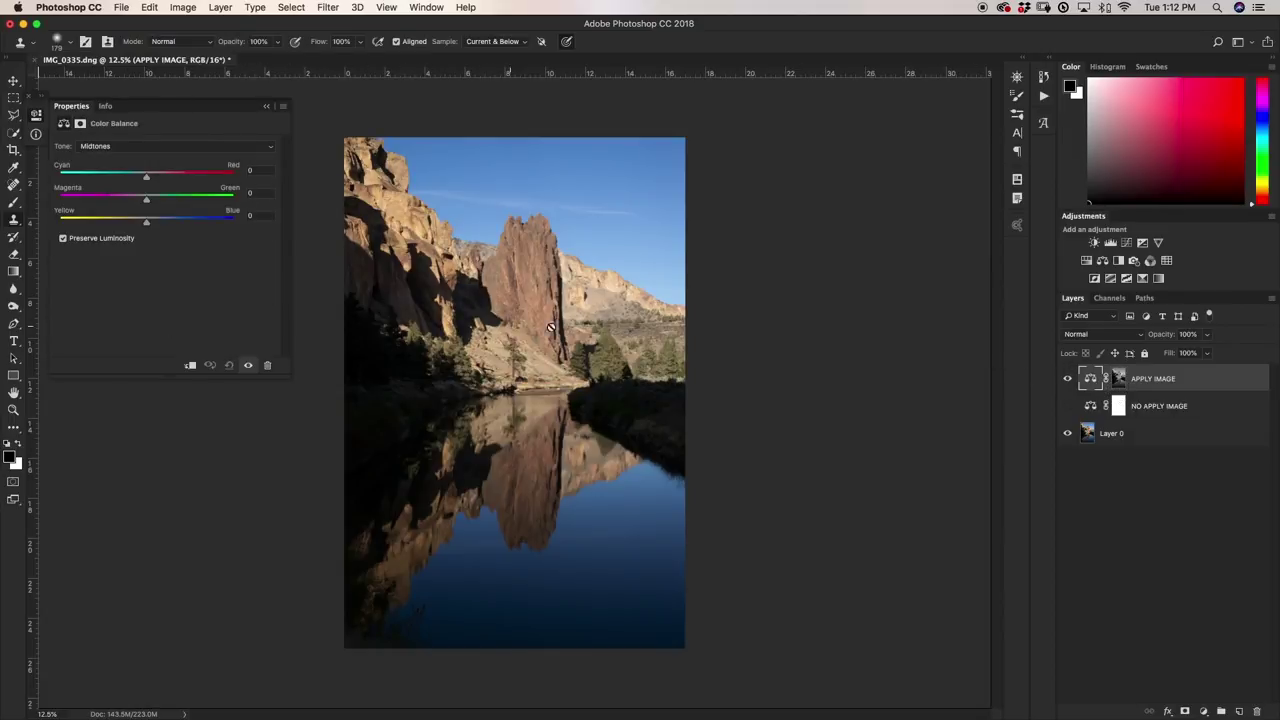
Step: Set the APPLY IMAGE midtones to Cyan–Red +15, Magenta–Green 5 and Yellow–Blue +23
left_click(257, 170)
type("10")
left_click(266, 193)
type("5")
left_click(258, 216)
key("BackSpace")
Step: Toggle the APPLY IMAGE and NO APPLY IMAGE layers' visibility to compare their effects
left_click(1068, 379)
left_click(1069, 380)
left_click(1070, 380)
left_click(1069, 380)
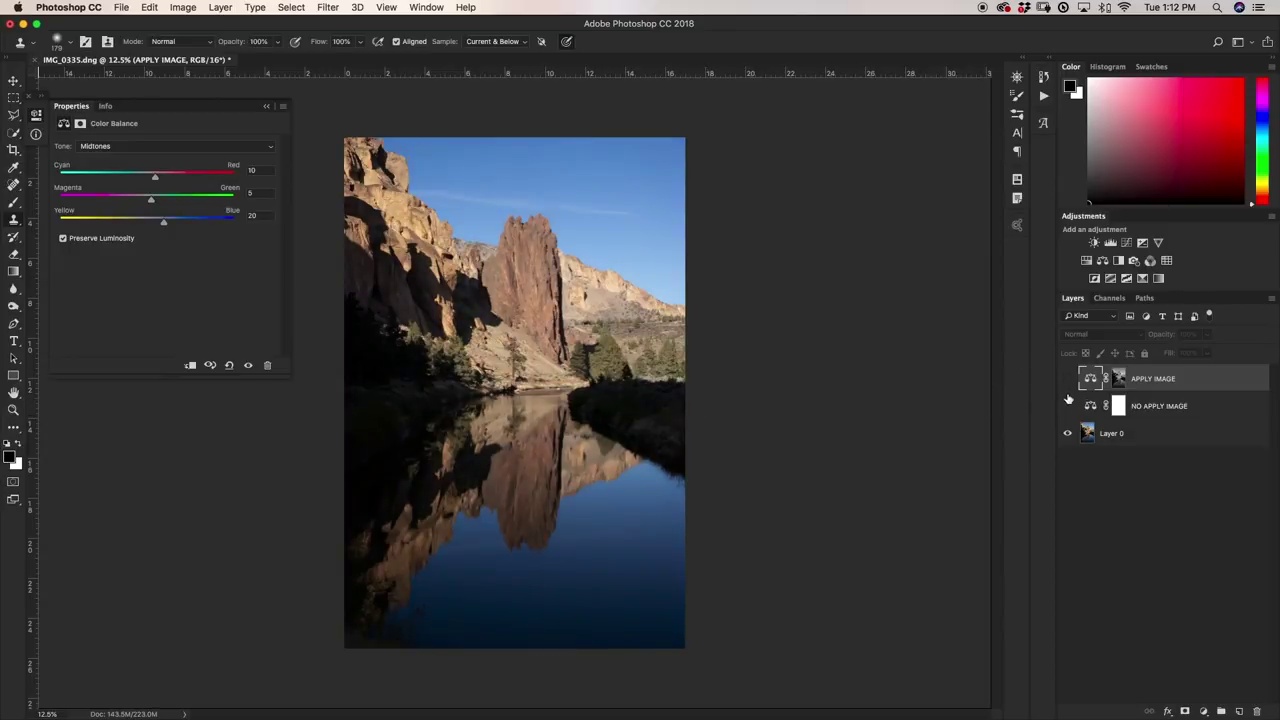
left_click(1067, 379)
left_click(1067, 381)
left_click(1067, 406)
left_click(1067, 379)
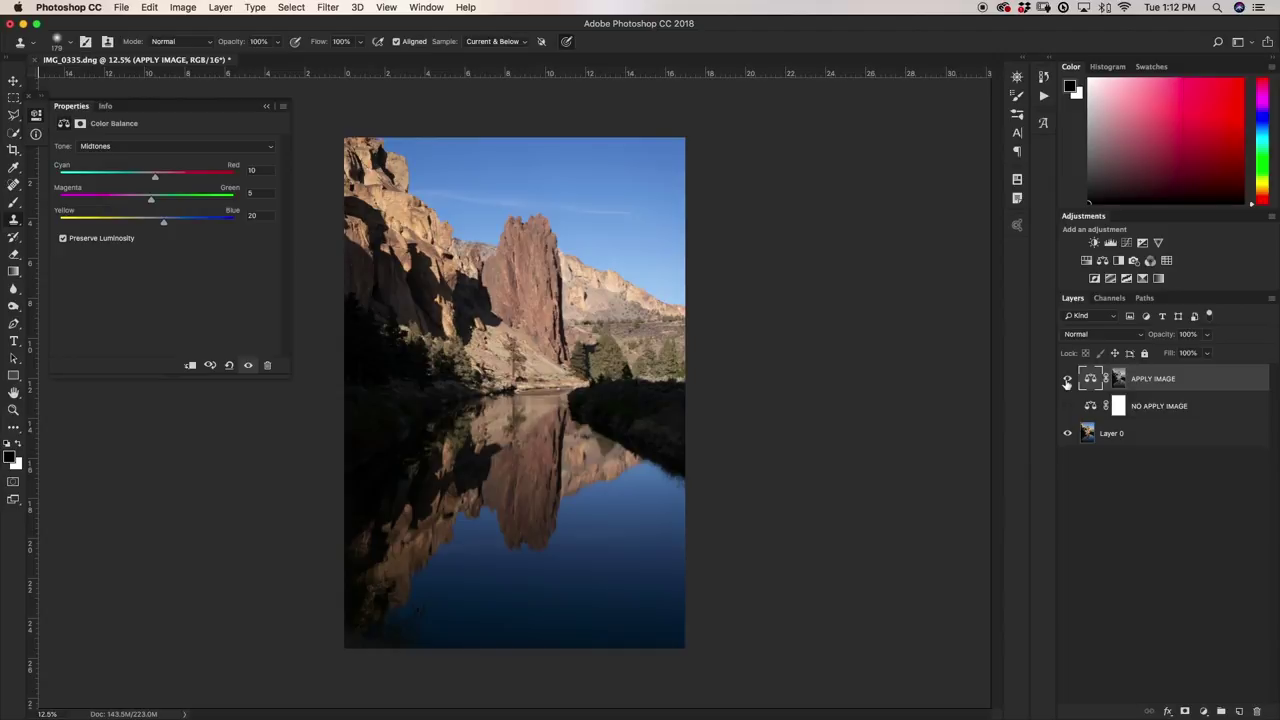
left_click(1067, 380)
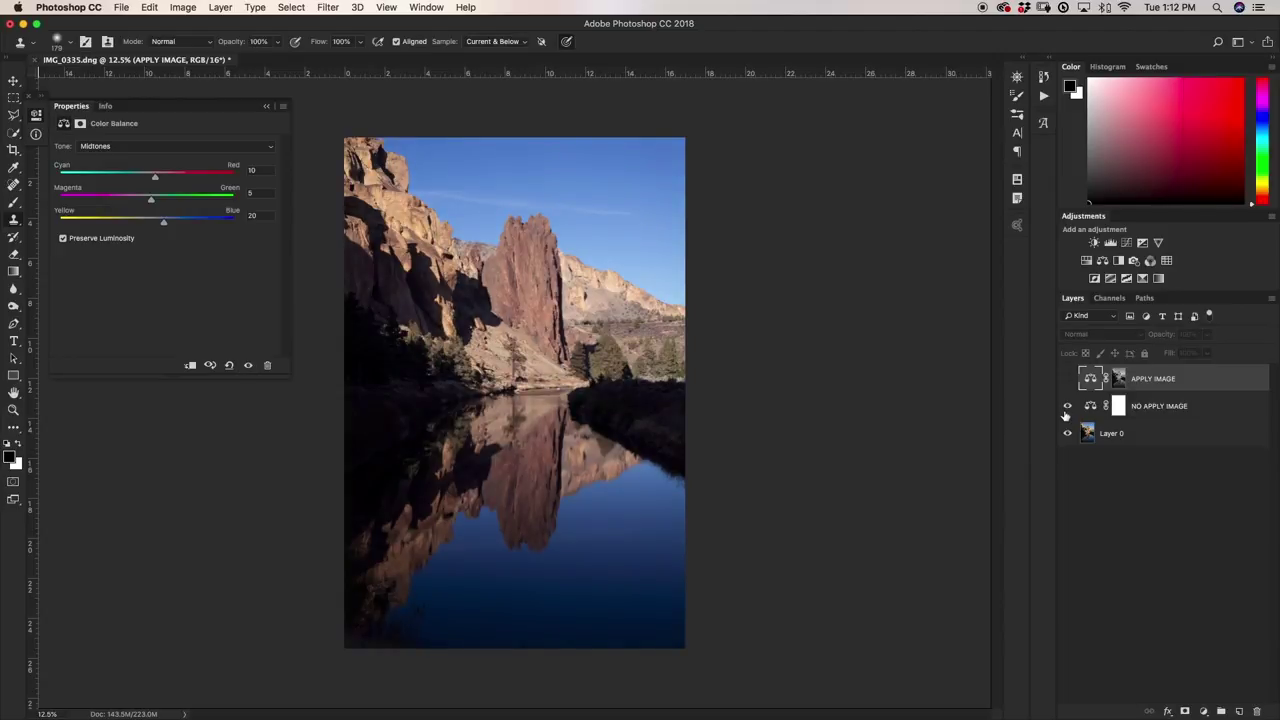
left_click(1067, 379)
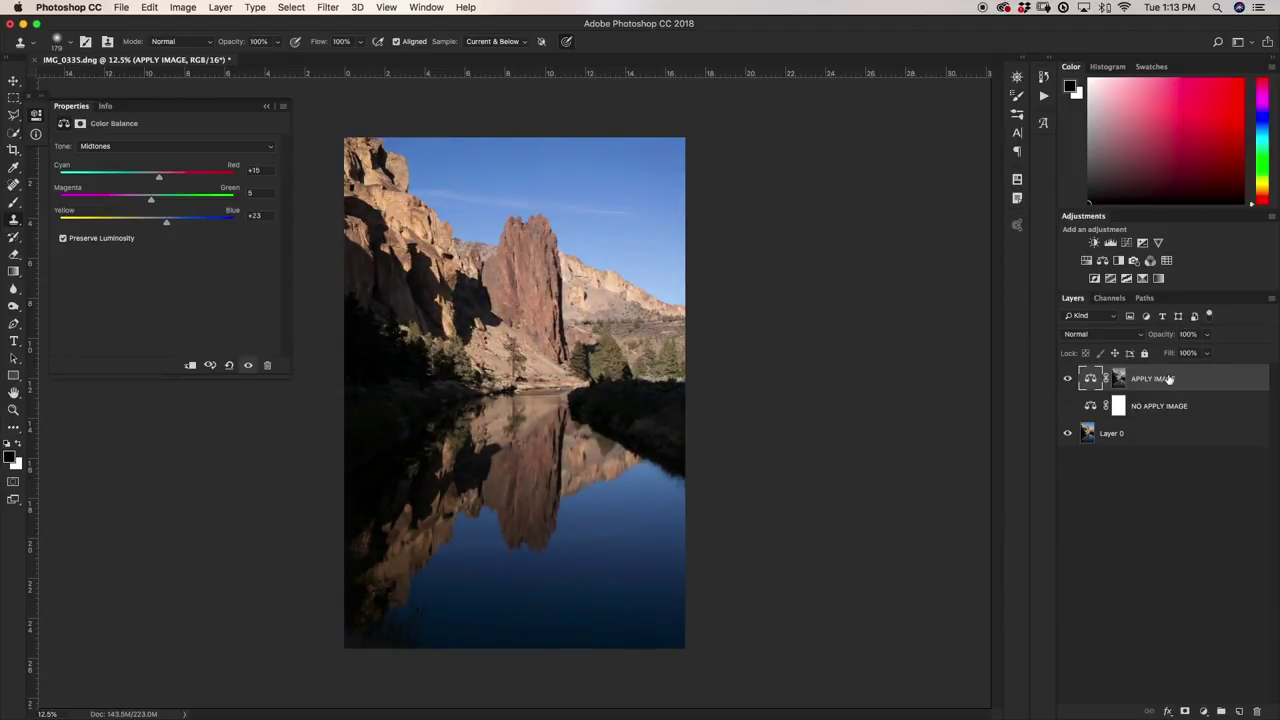
Step: Replace both Color Balance layers with Selective Color layers, naming the top one APPLY IMAGE
key("BackSpace")
key("BackSpace")
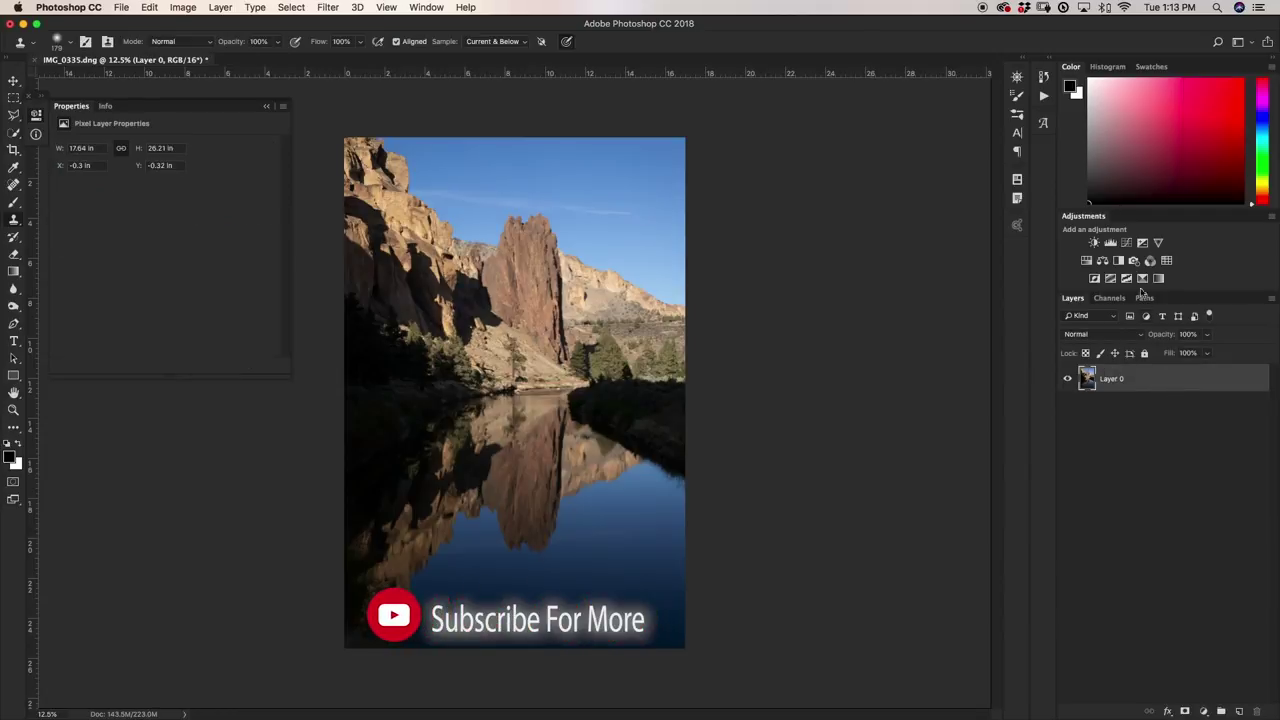
double_click(1142, 279)
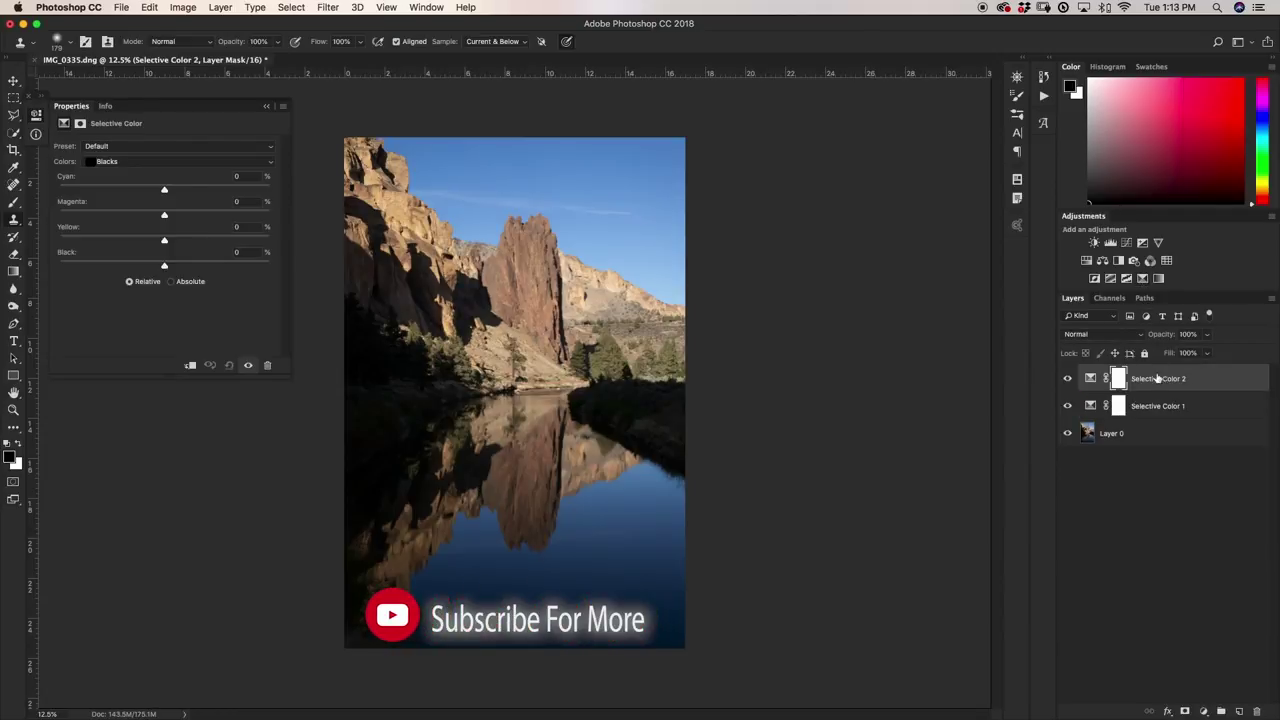
double_click(1158, 379)
type("APPLY IMAGE")
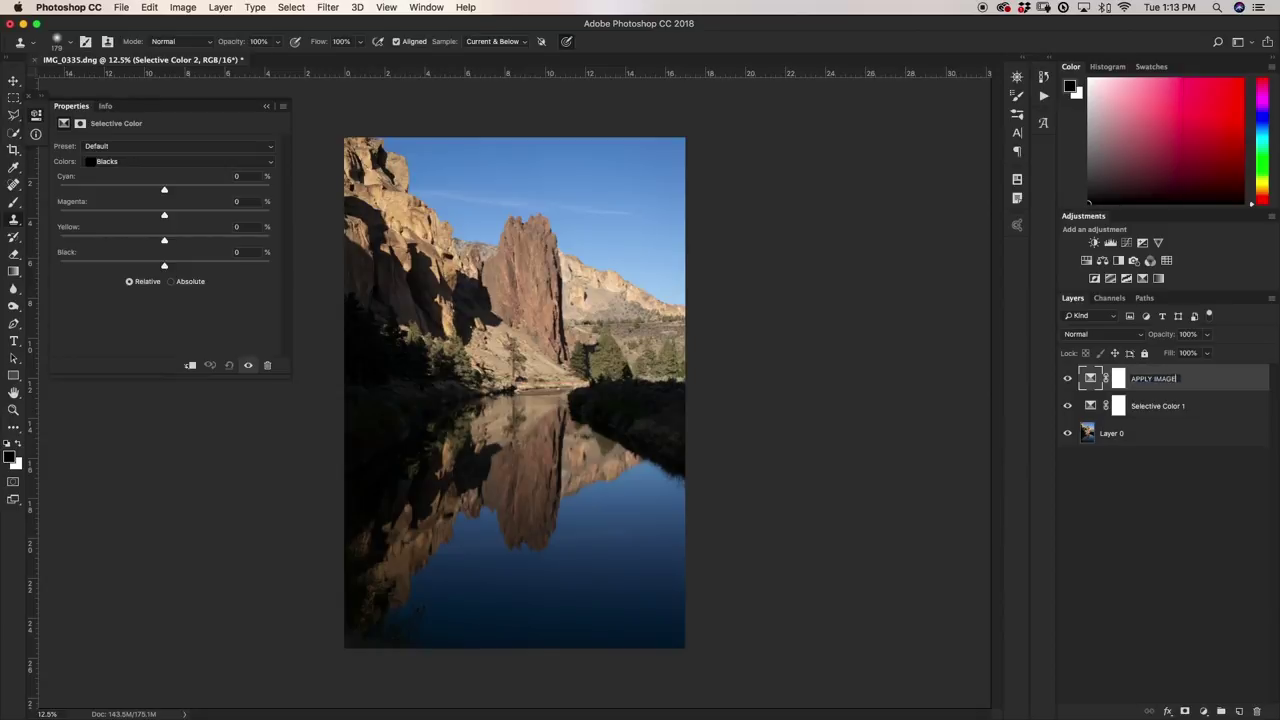
key("Return")
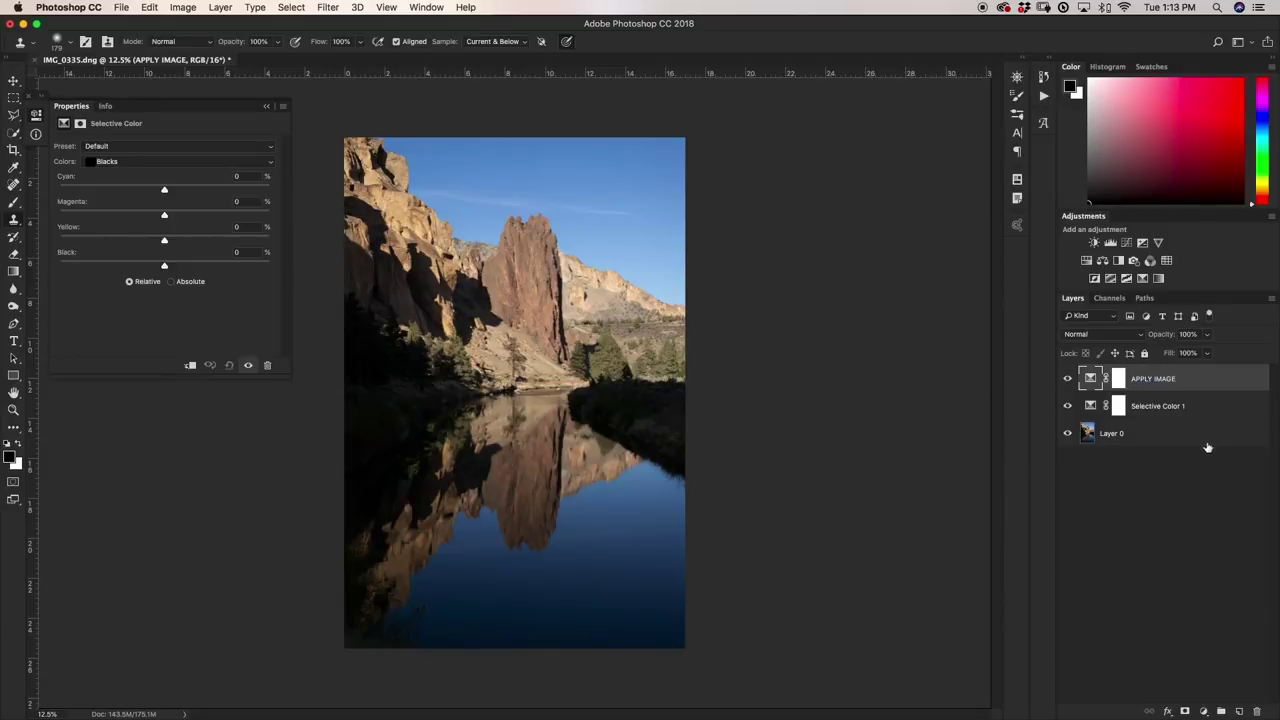
Step: Rename Selective Color 1 to NO APPLY IMAGE and hide the APPLY IMAGE layer
double_click(1168, 407)
key("BackSpace")
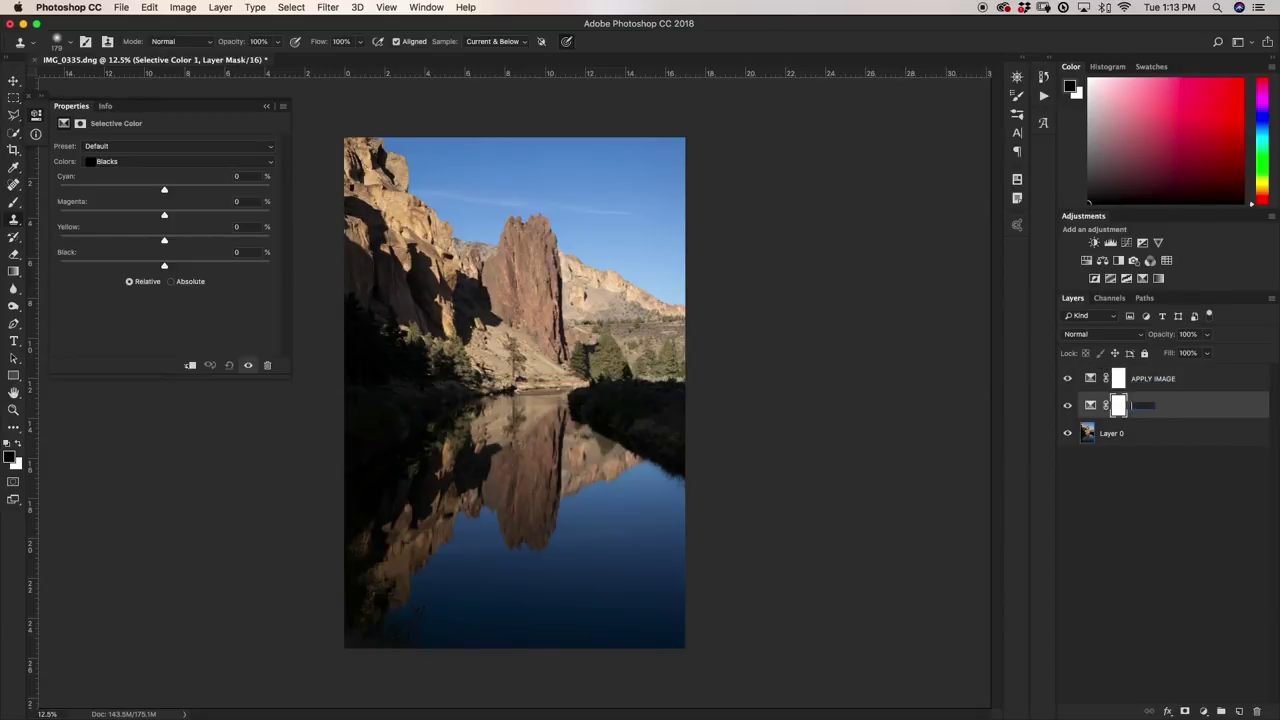
type("NO APPLY IMAGE")
key("Return")
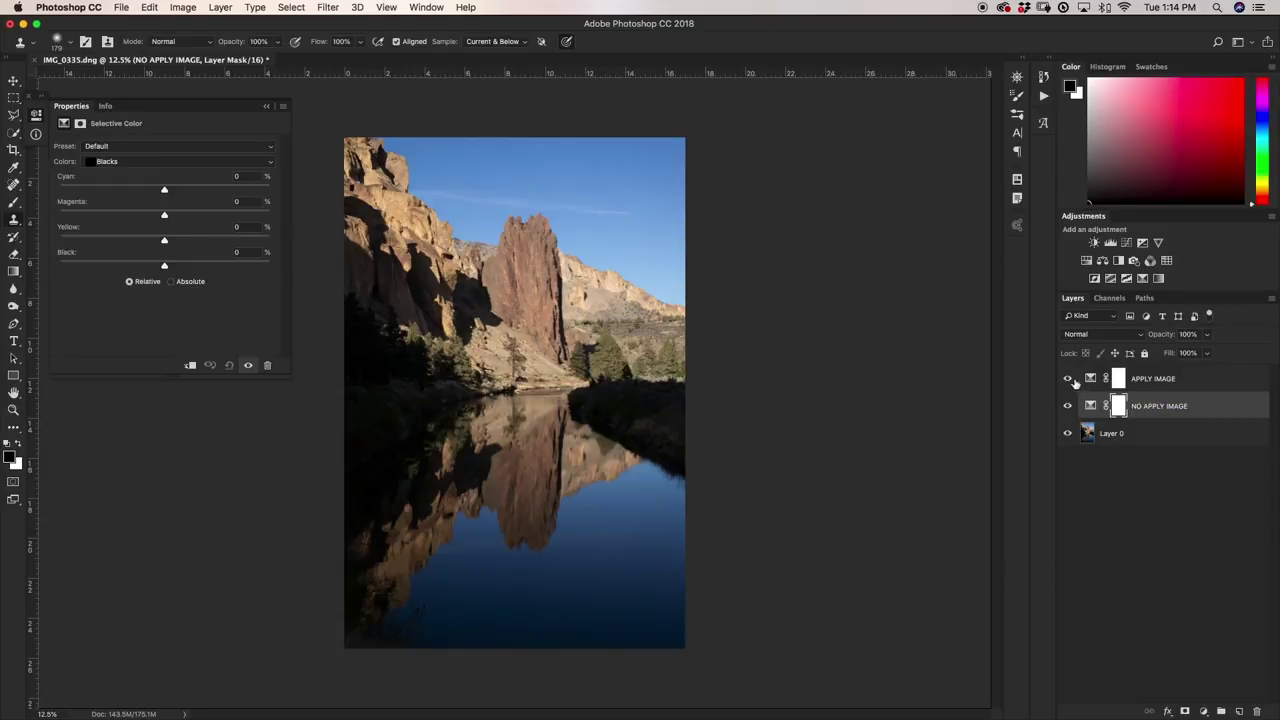
left_click(1068, 379)
Step: Shift NO APPLY IMAGE's Blacks to Cyan +8, Magenta -1, Yellow -10, Black -6, then show APPLY IMAGE
left_click(1091, 406)
left_click_drag(164, 266, 153, 242)
left_click_drag(165, 190, 172, 190)
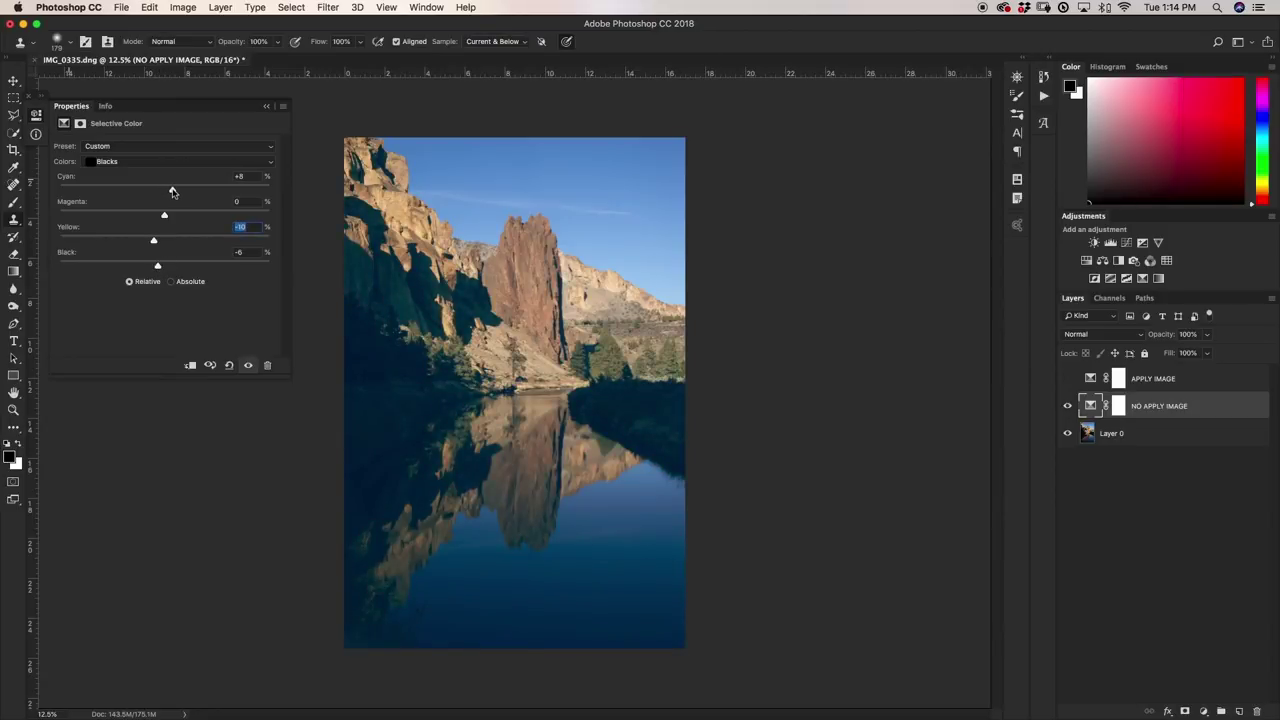
left_click_drag(166, 216, 164, 217)
left_click(1067, 378)
Step: Target the APPLY IMAGE layer mask and apply the merged RGB photo into it with Apply Image
left_click(1118, 379)
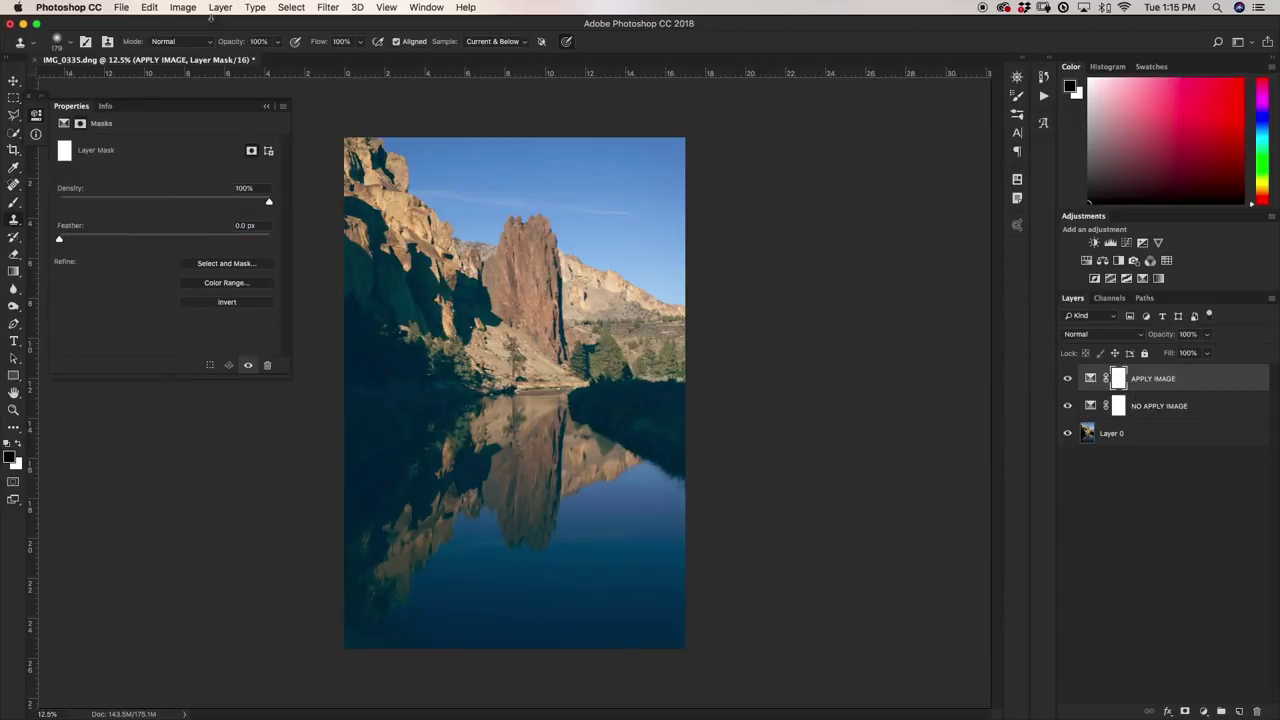
left_click(186, 7)
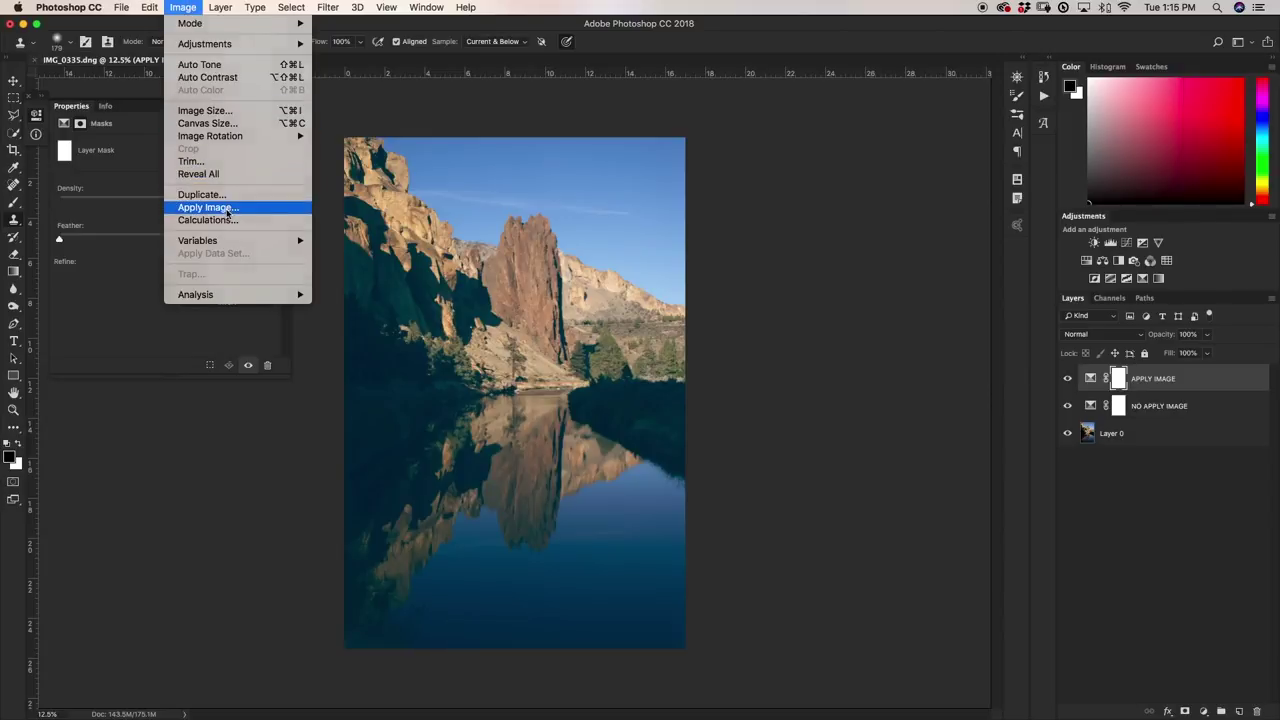
left_click(227, 209)
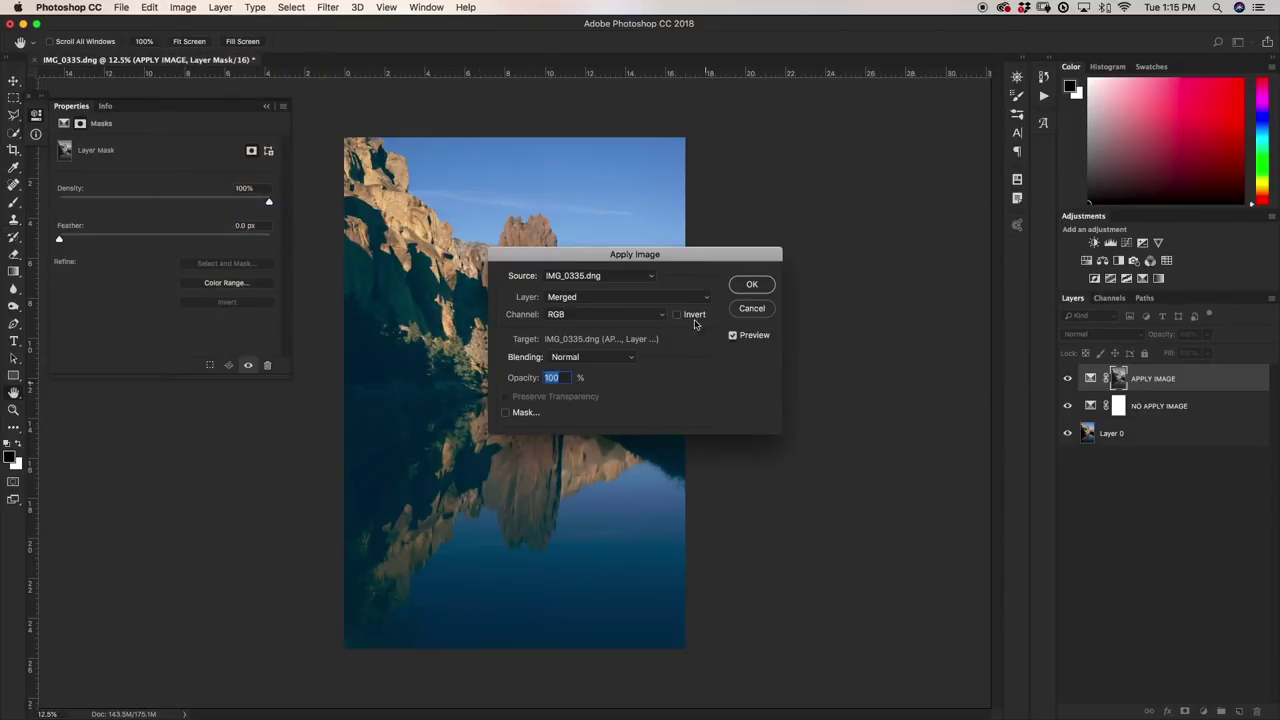
left_click(761, 284)
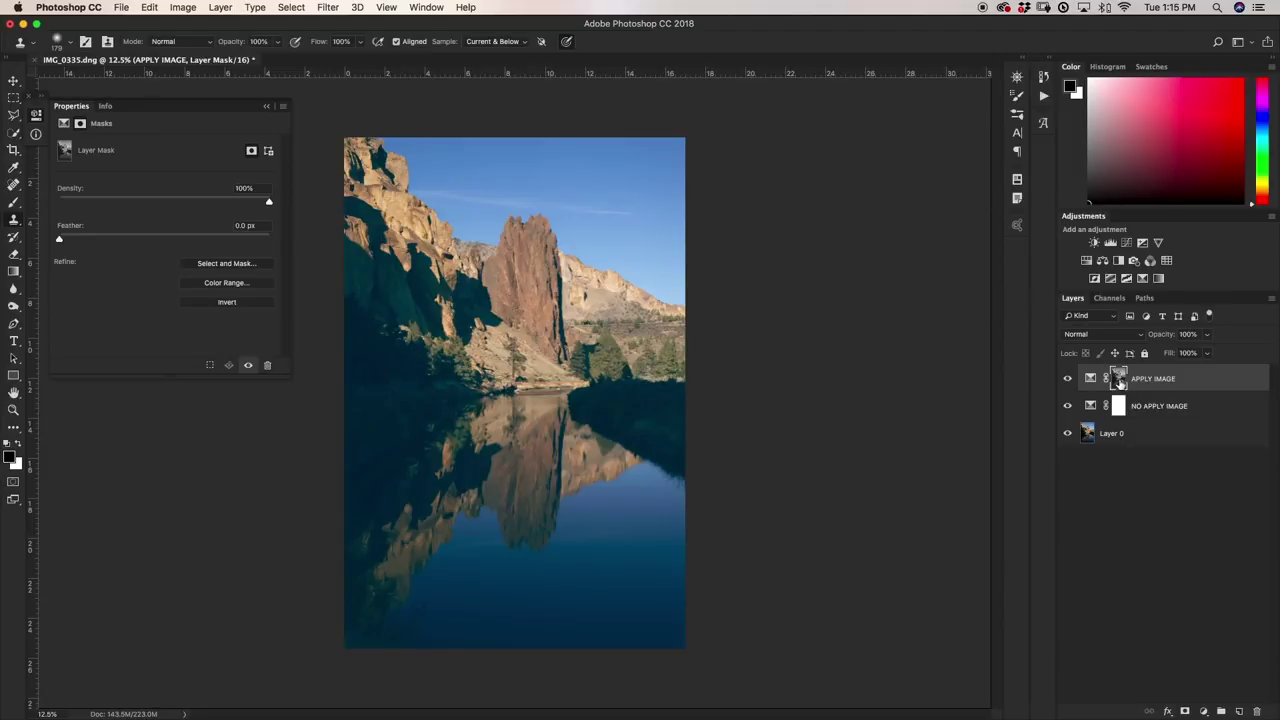
Step: Hide NO APPLY IMAGE and set APPLY IMAGE's Blacks to Cyan 8, Magenta -1, Yellow -10, Black -6
left_click(1090, 378)
left_click(1067, 405)
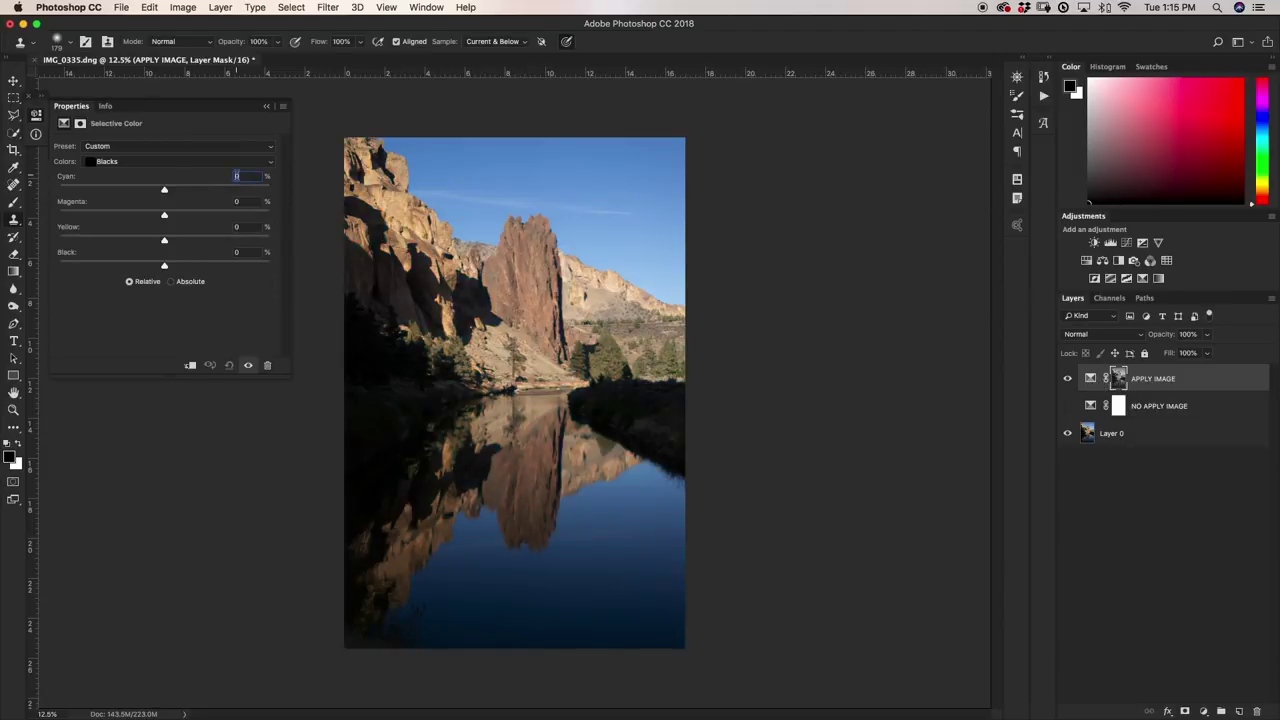
type("8")
left_click(250, 200)
left_click(247, 227)
type("-10")
left_click(250, 252)
type("-6")
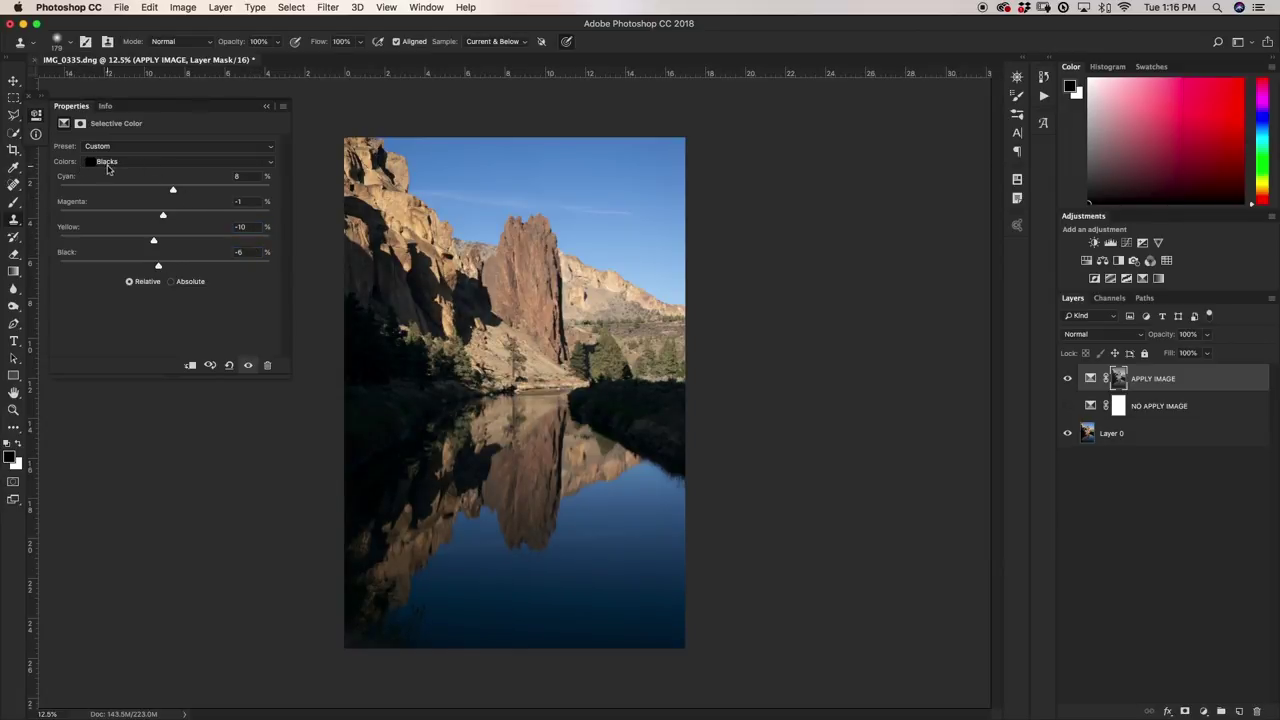